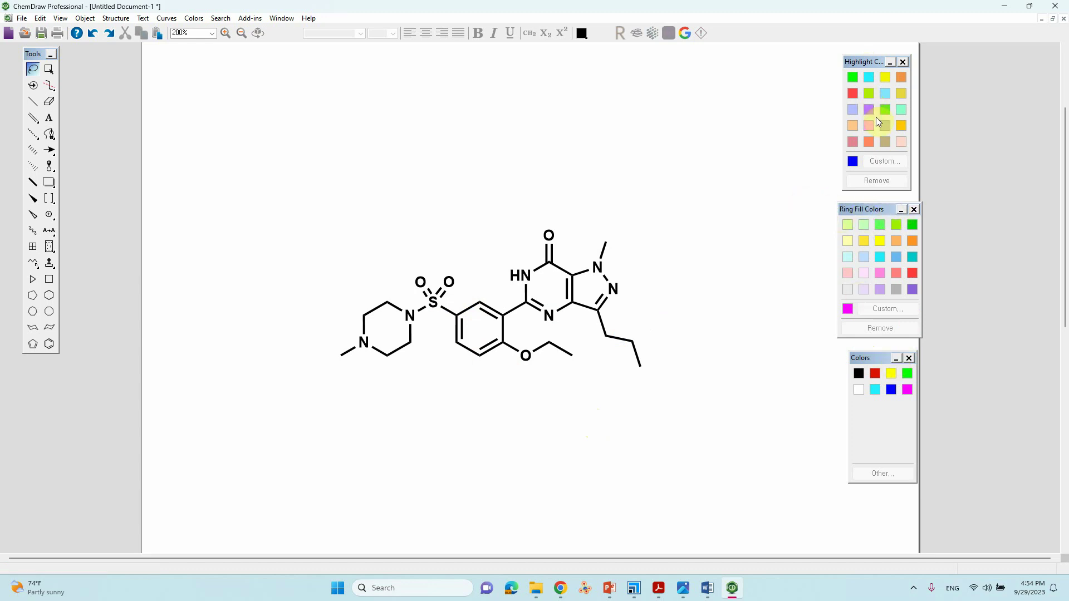
pyautogui.click(59, 19)
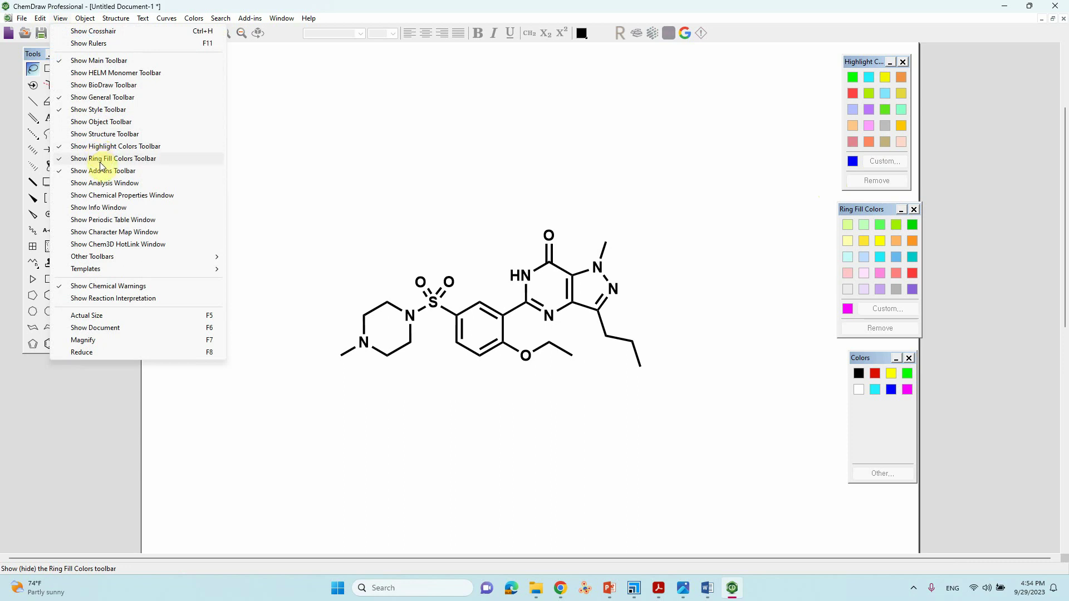
pyautogui.click(102, 159)
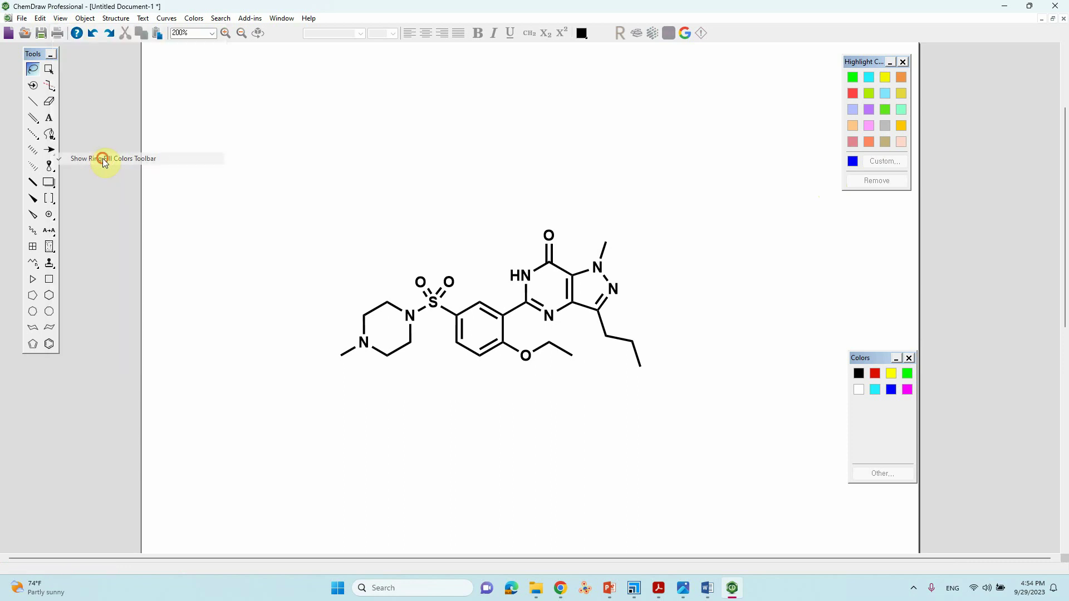
pyautogui.click(60, 18)
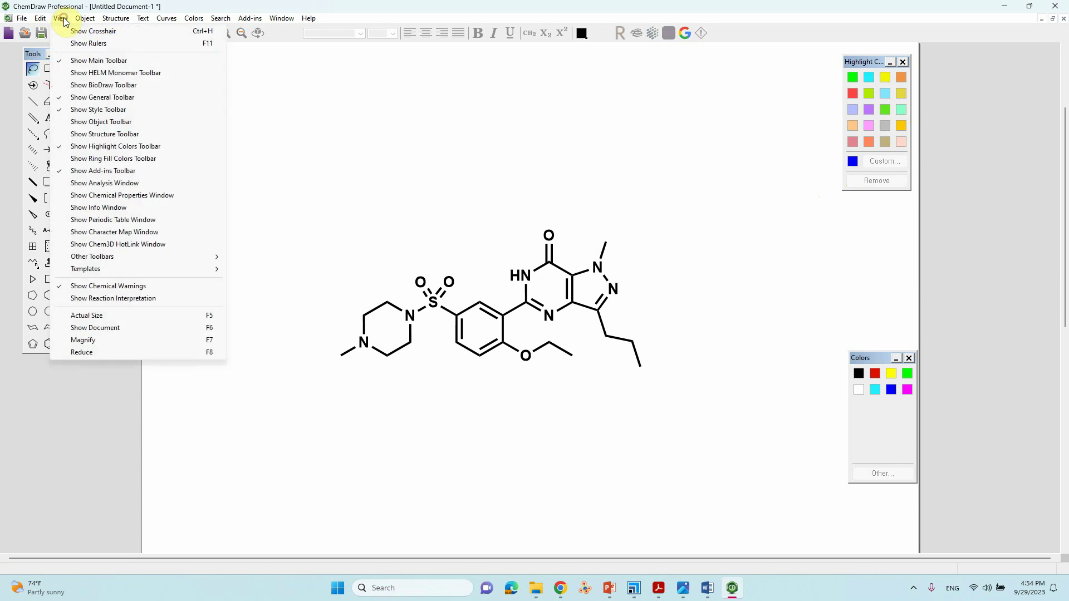
pyautogui.click(86, 157)
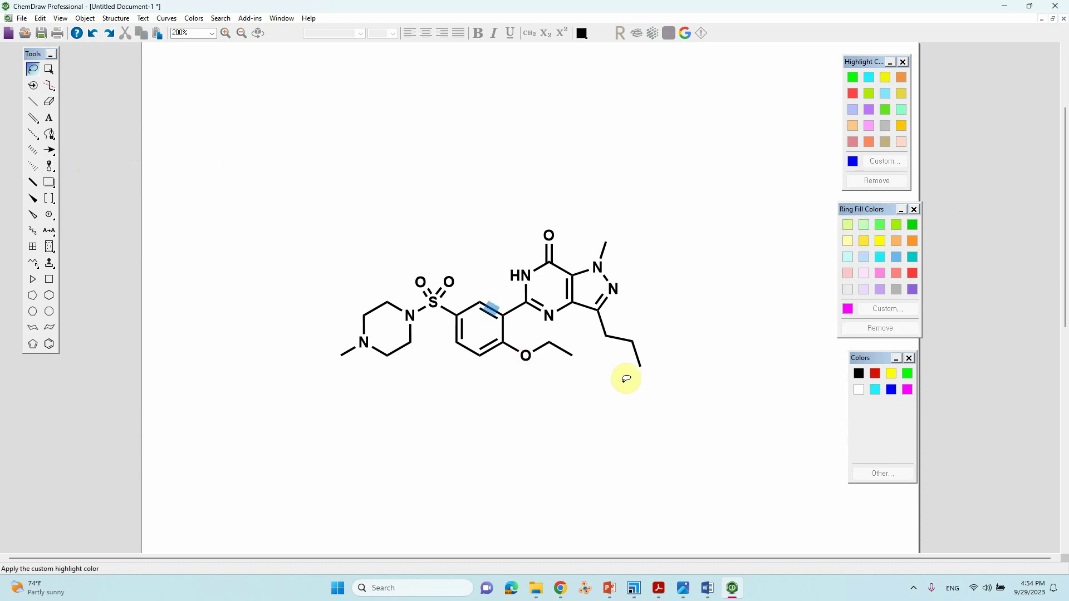
# Lasso the piperazine ring and give it a custom solid blue ring fill.
pyautogui.click(490, 307)
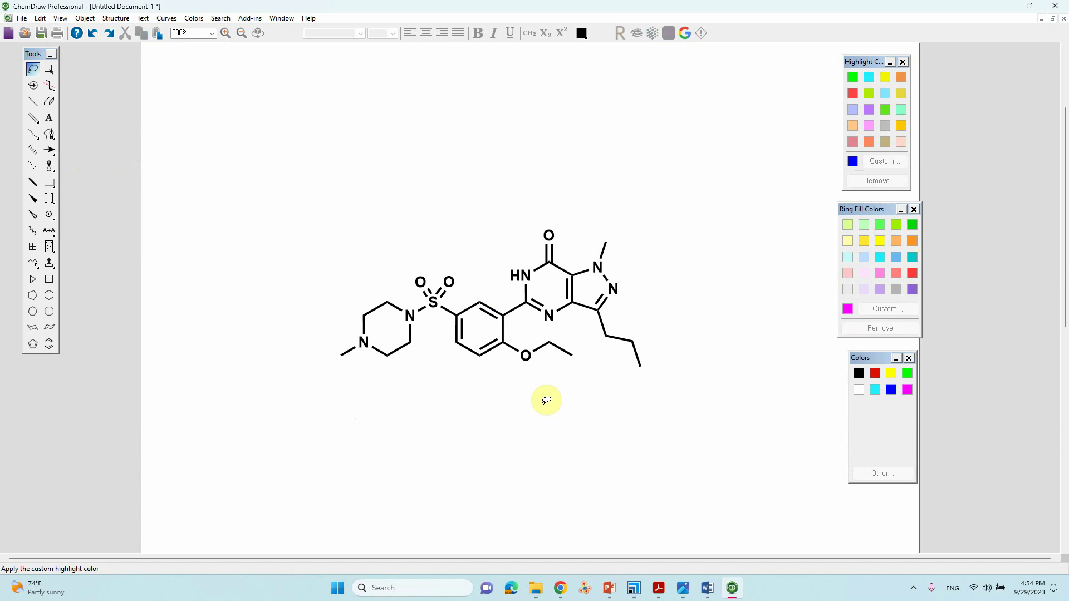
pyautogui.moveTo(453, 392); pyautogui.dragTo(338, 401)
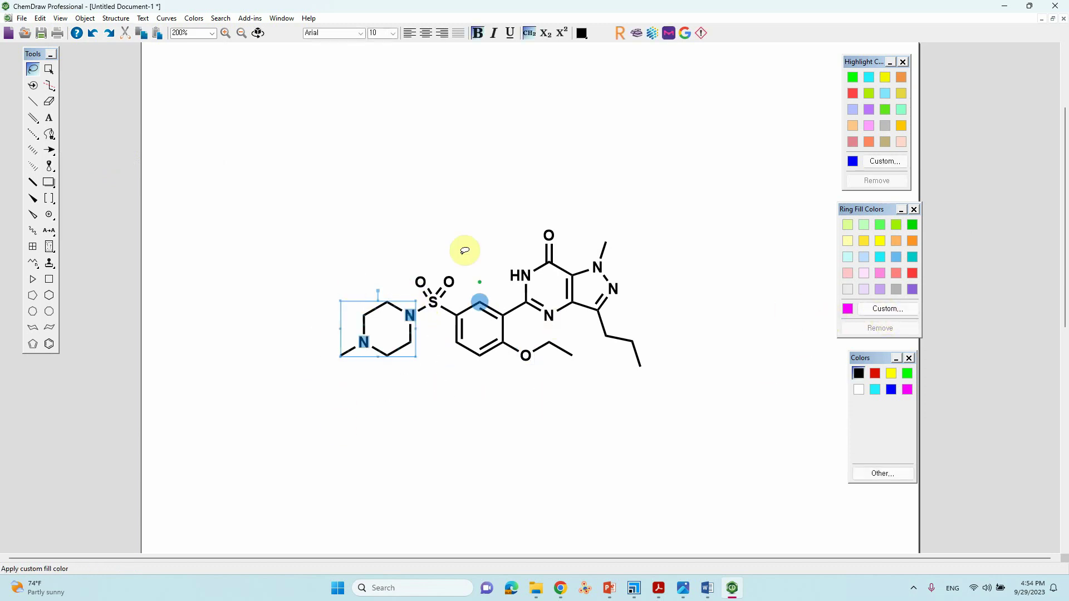
pyautogui.click(901, 311)
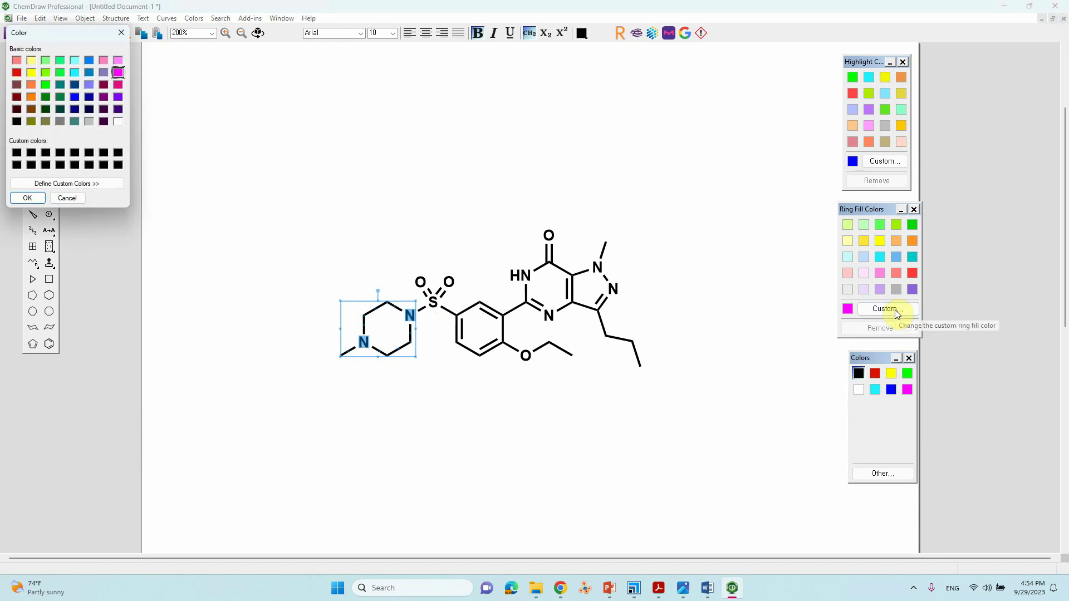
pyautogui.click(76, 100)
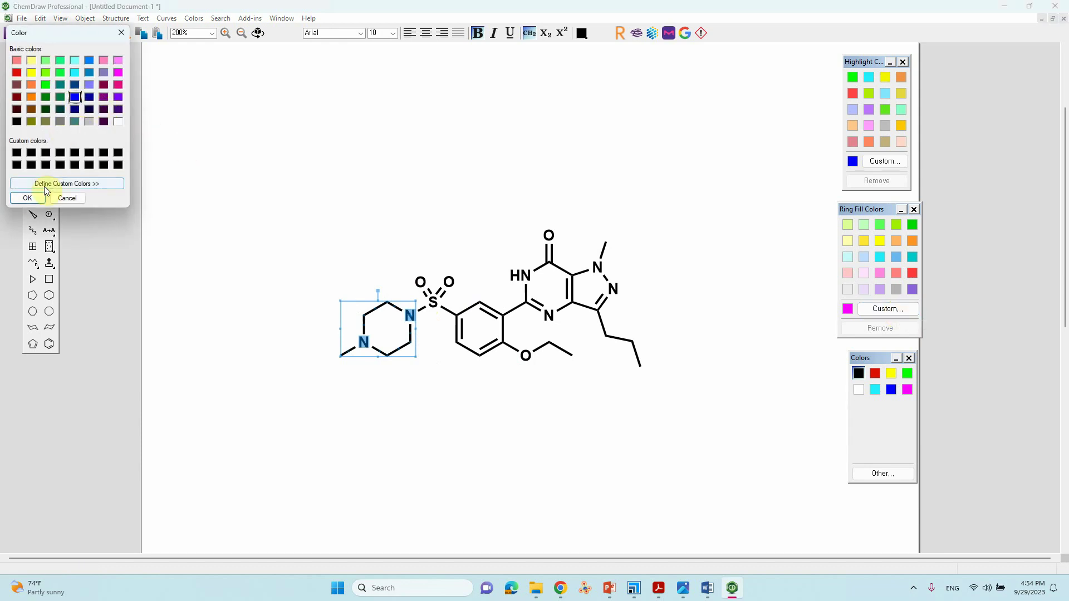
pyautogui.click(27, 199)
pyautogui.click(295, 181)
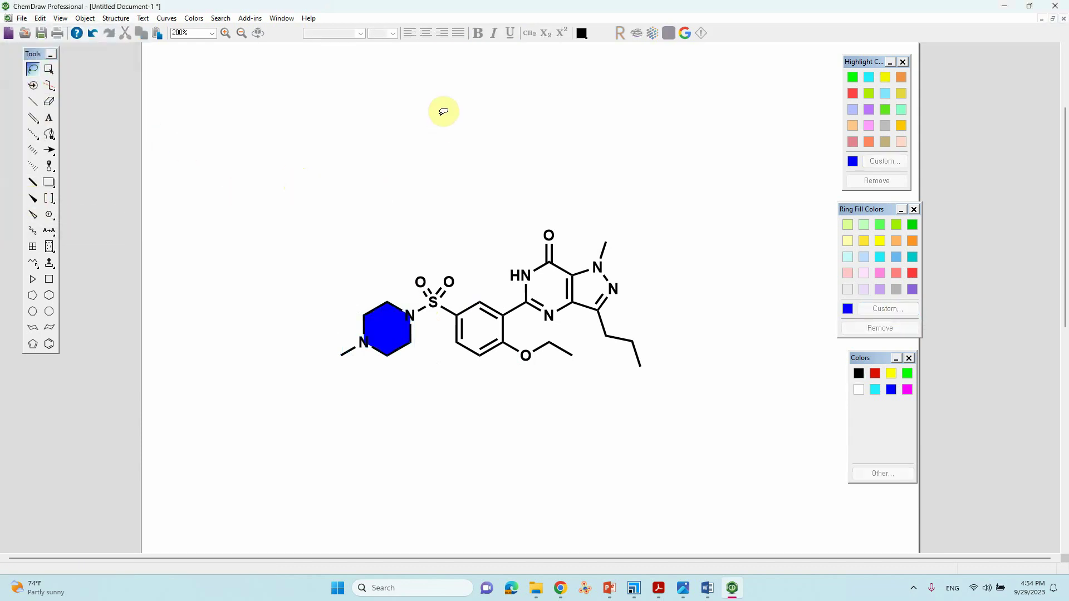
# Lasso the benzene ring and give it a custom solid red ring fill.
pyautogui.moveTo(449, 342); pyautogui.dragTo(508, 375)
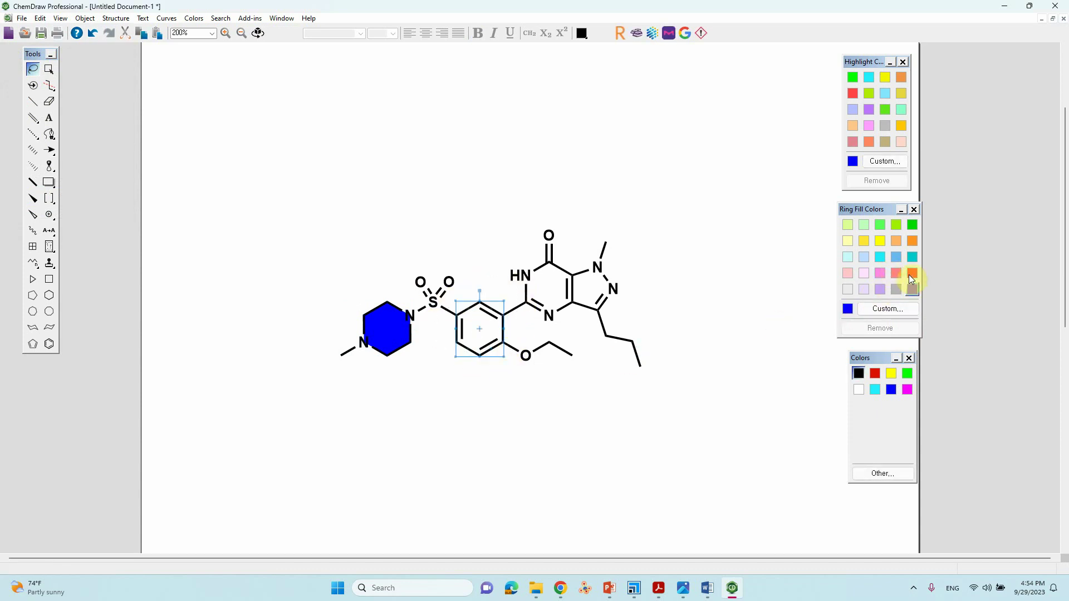
pyautogui.click(888, 308)
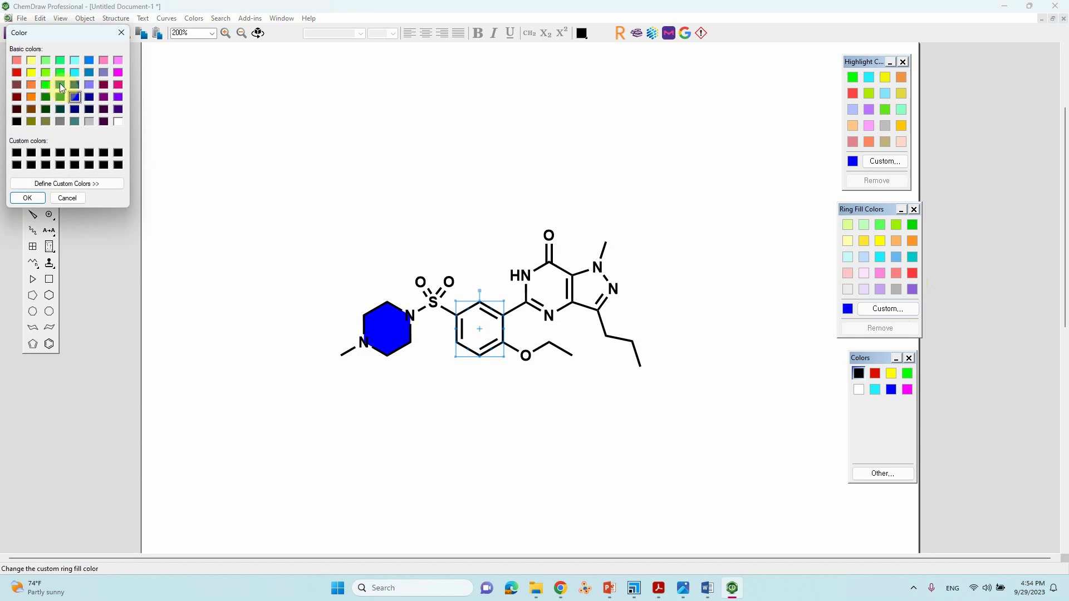
pyautogui.click(15, 71)
pyautogui.click(28, 198)
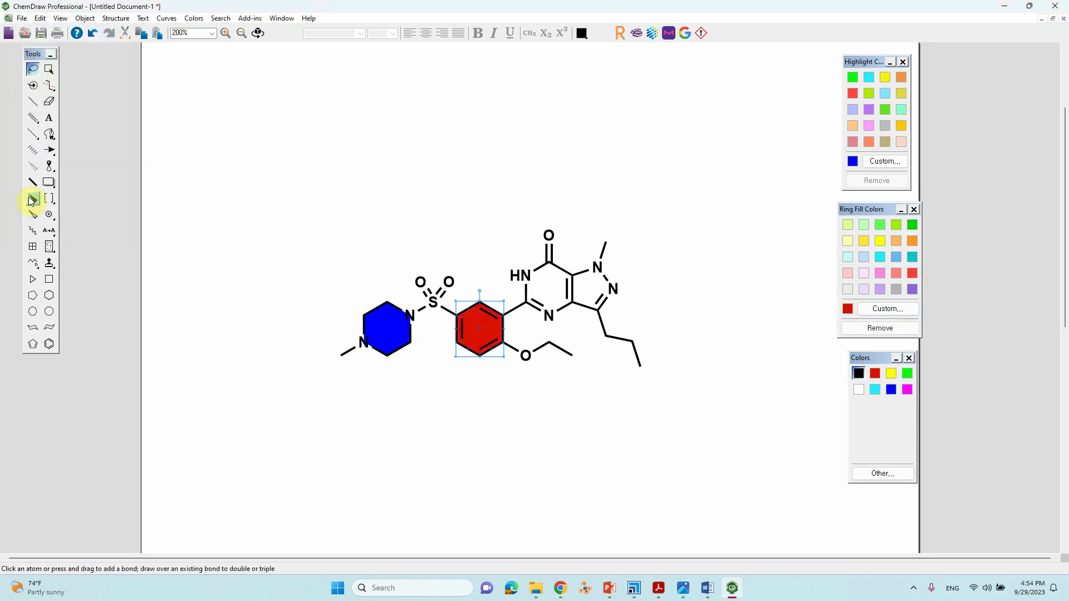
pyautogui.click(31, 201)
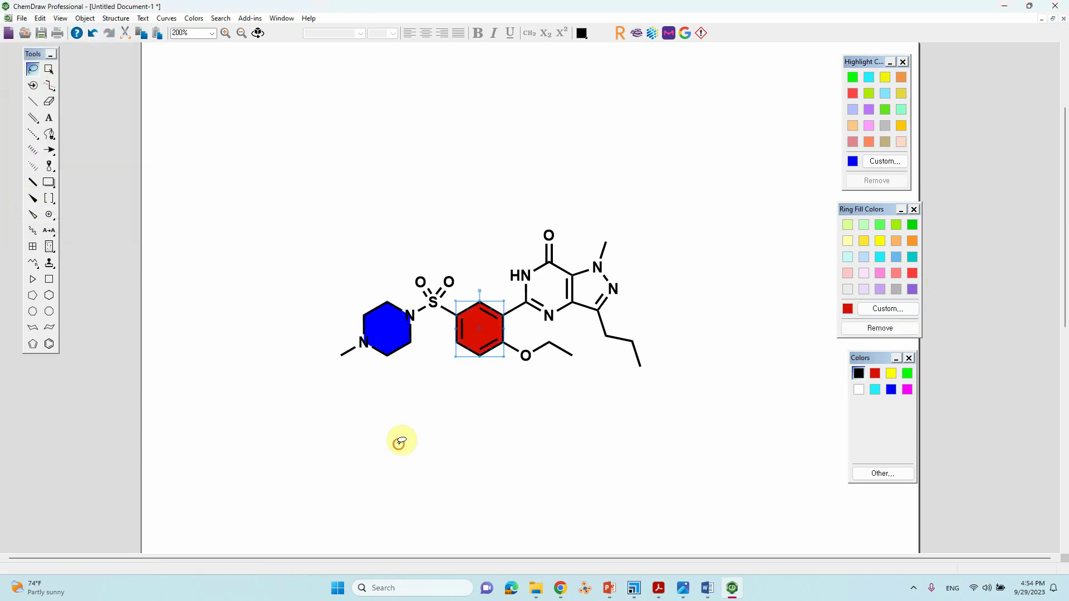
# Give the pyrimidinone ring a custom magenta fill, then select the pyrazole ring.
pyautogui.moveTo(575, 329); pyautogui.dragTo(576, 221)
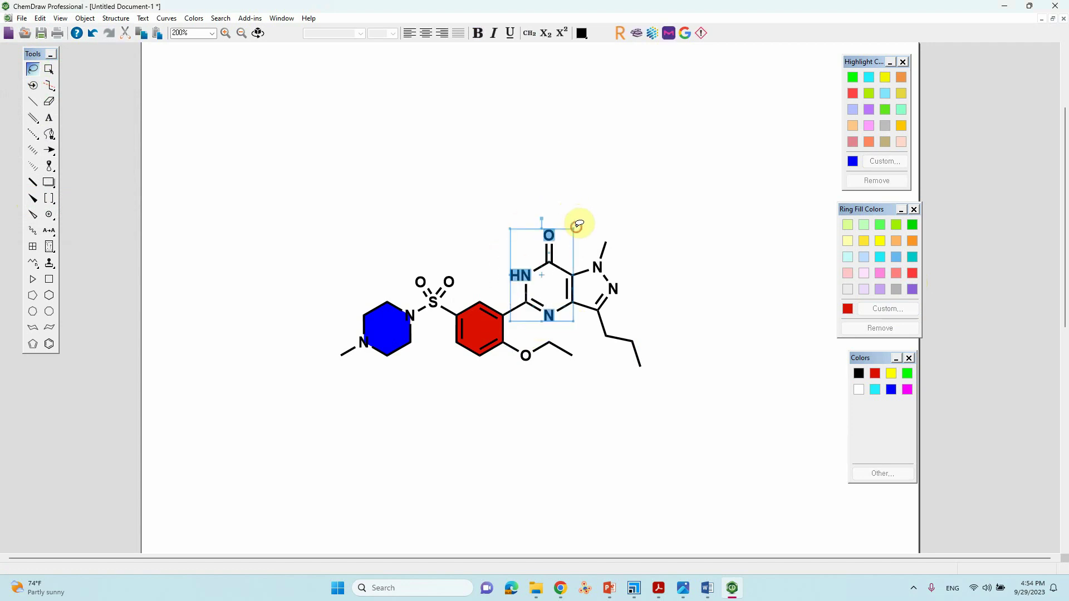
pyautogui.click(881, 310)
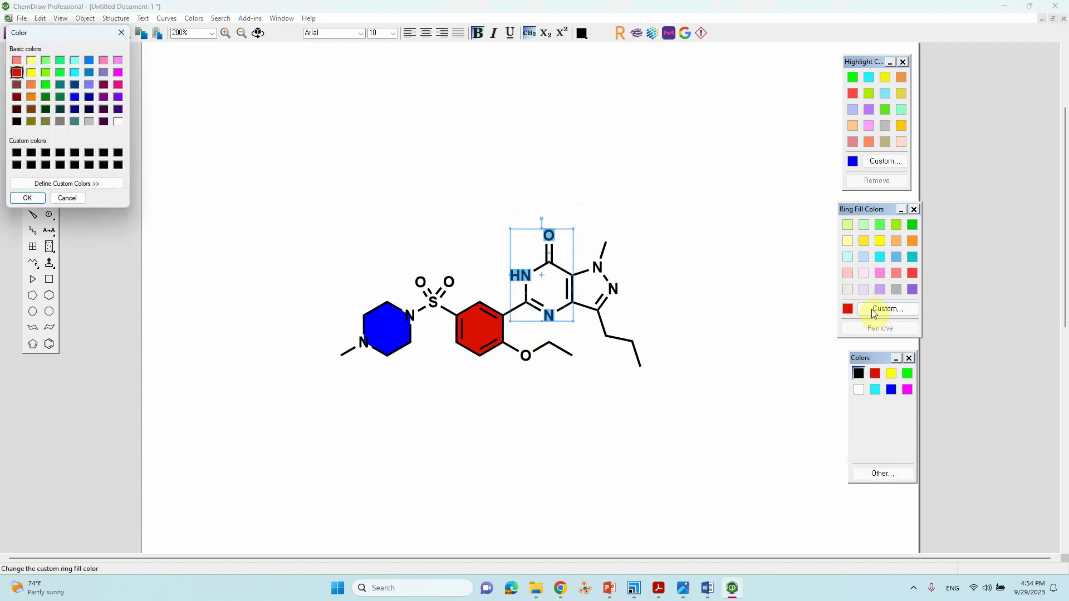
pyautogui.click(120, 73)
pyautogui.click(28, 198)
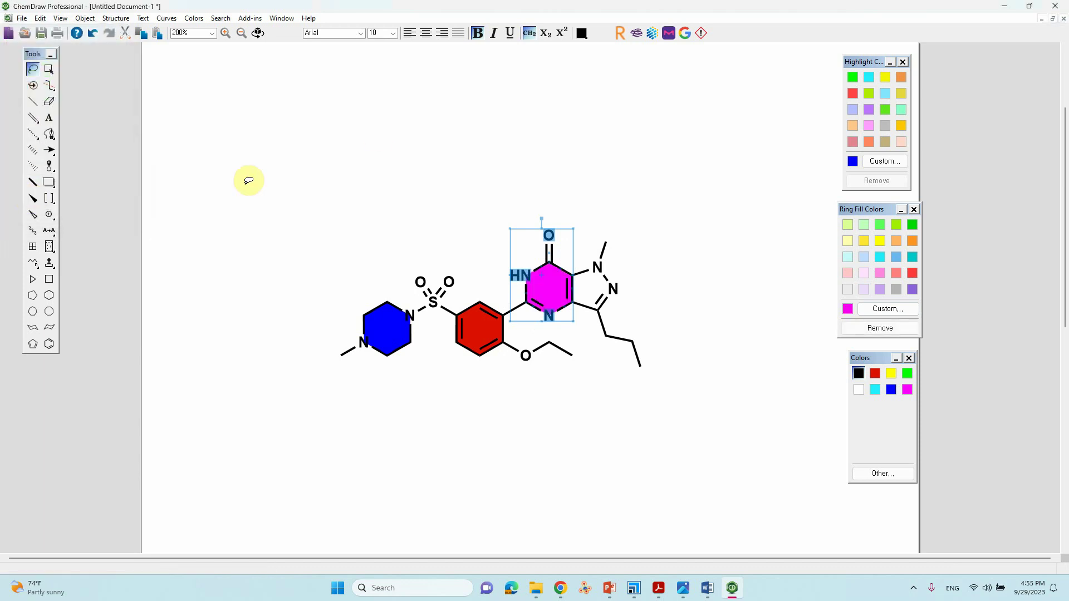
pyautogui.click(378, 134)
pyautogui.moveTo(635, 213)
pyautogui.mouseDown()
pyautogui.moveTo(620, 209)
pyautogui.moveTo(645, 223)
pyautogui.mouseUp()
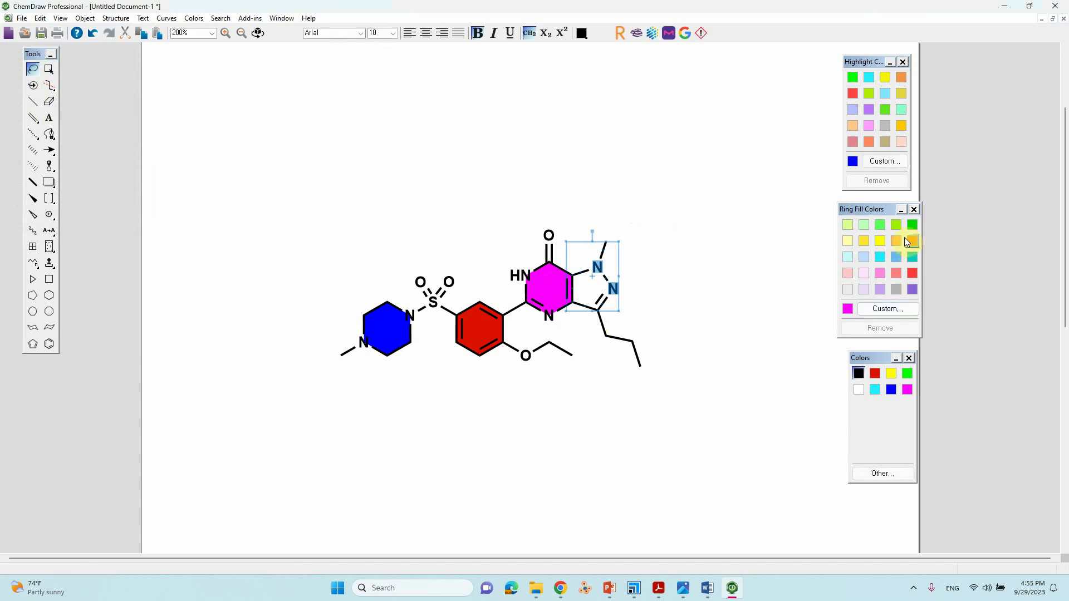
# Apply the green ring-fill swatch to the pyrazole ring, then select the whole molecule.
pyautogui.click(912, 225)
pyautogui.click(716, 251)
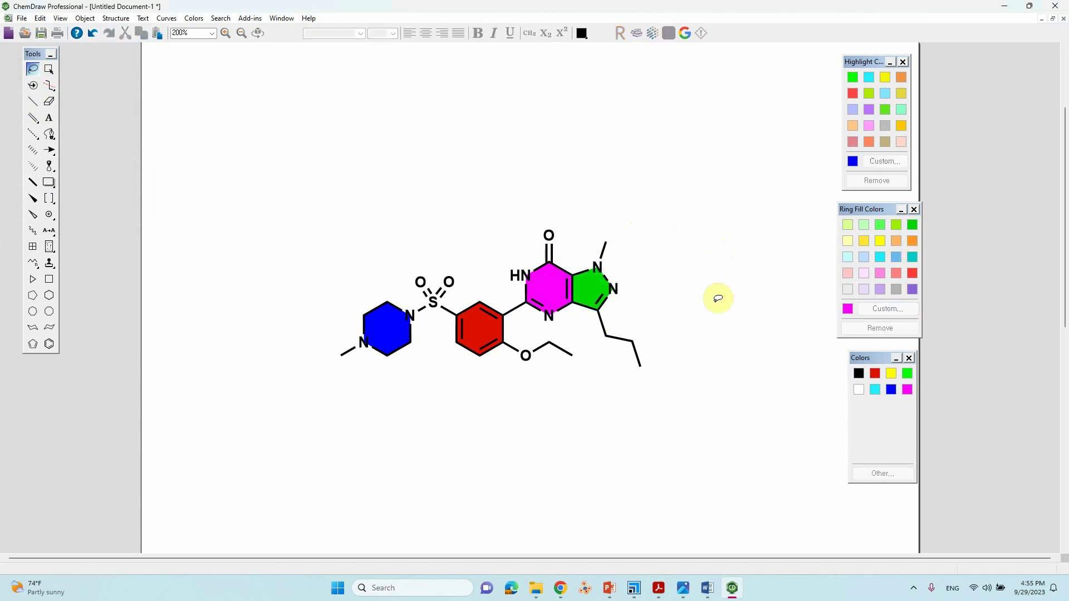
pyautogui.scroll(3, 475, 319)
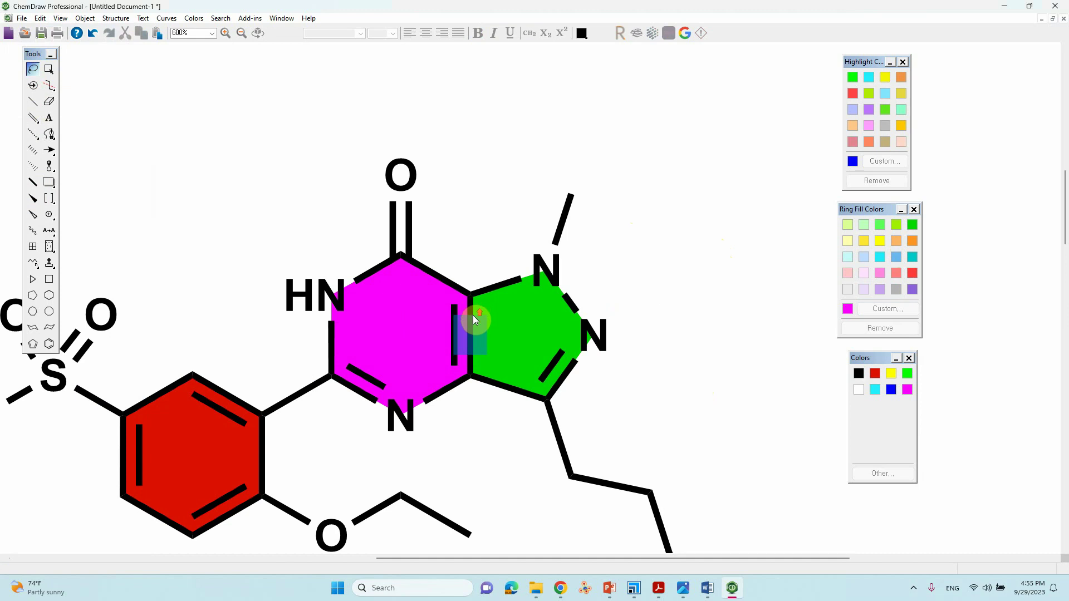
pyautogui.scroll(-3, 475, 319)
pyautogui.scroll(2, 327, 310)
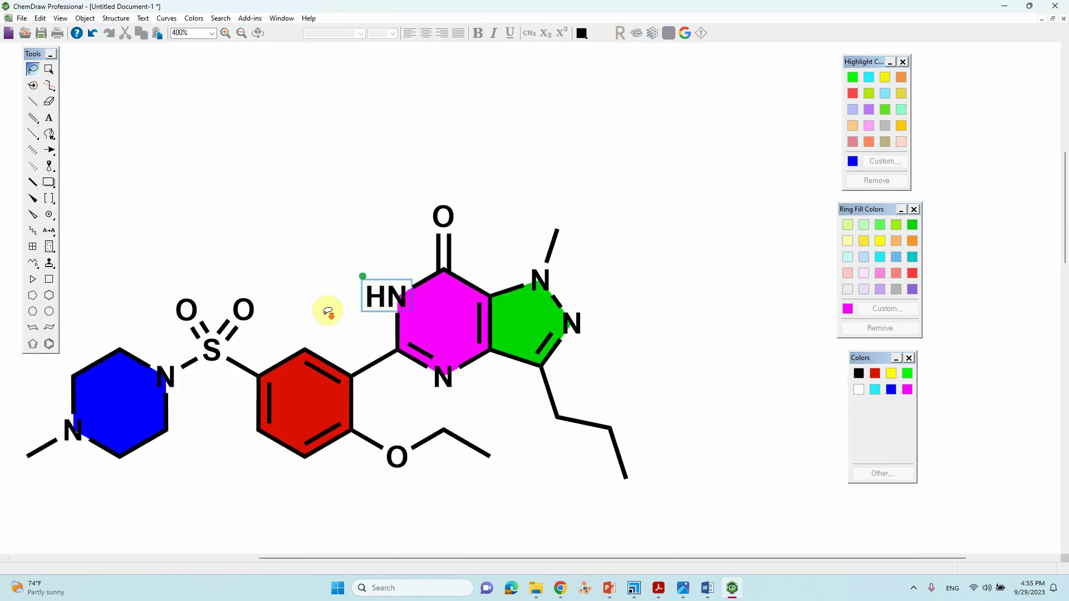
pyautogui.scroll(-2, 328, 311)
pyautogui.moveTo(372, 413)
pyautogui.mouseDown()
pyautogui.moveTo(791, 438)
pyautogui.moveTo(643, 513)
pyautogui.mouseUp()
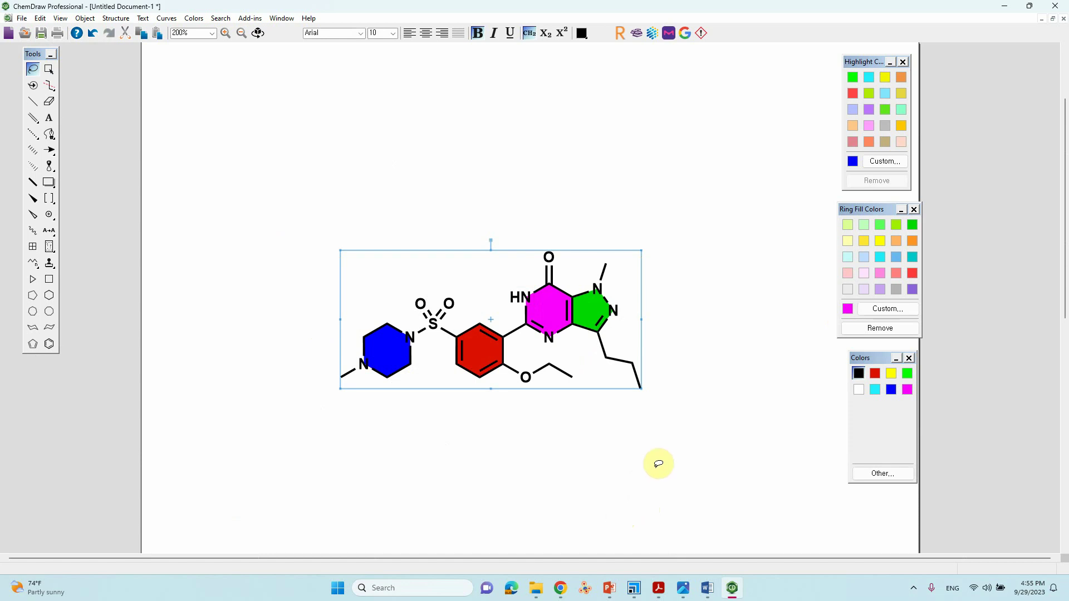
# Show the open PowerPoint window thumbnails from the Windows taskbar.
pyautogui.click(614, 590)
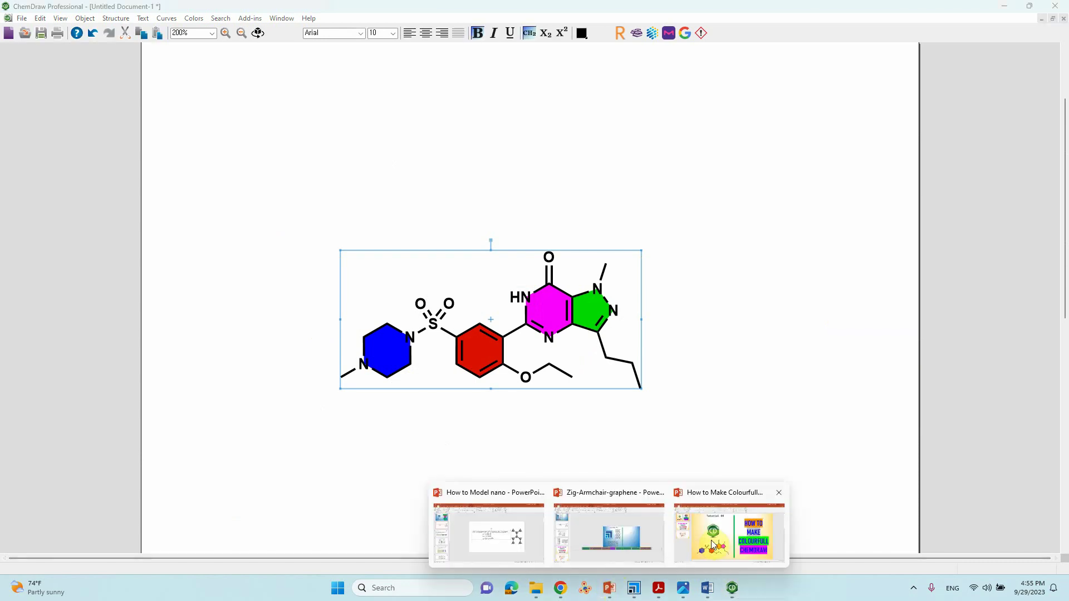